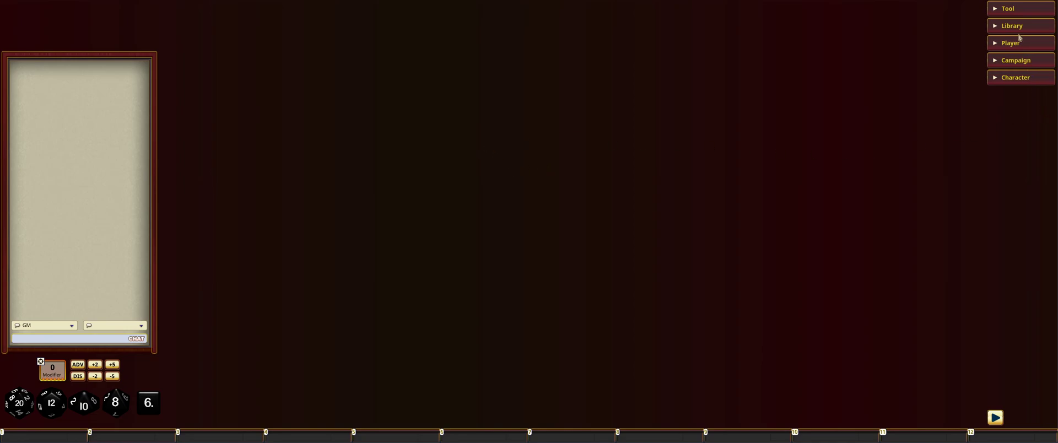
# Step: Create a new campaign encounter and name it "Encounter 1: Goblin Lookouts"
pyautogui.click(1019, 59)
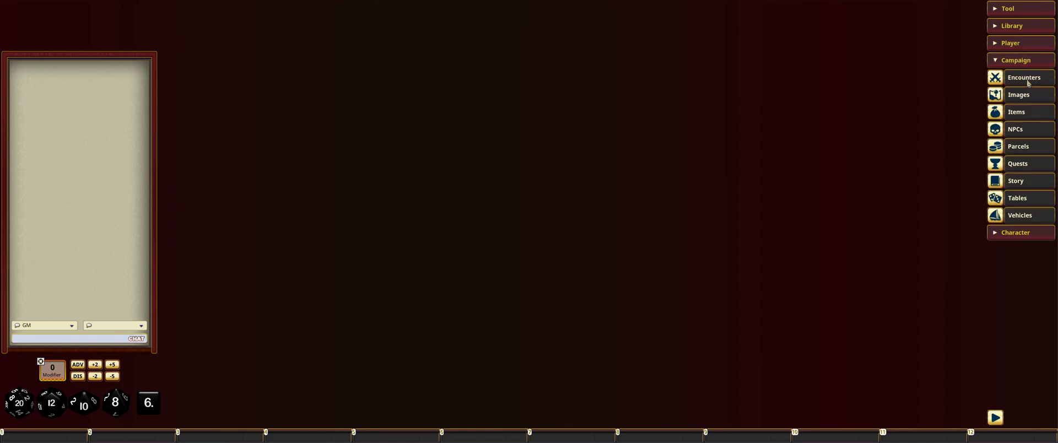
pyautogui.click(1033, 77)
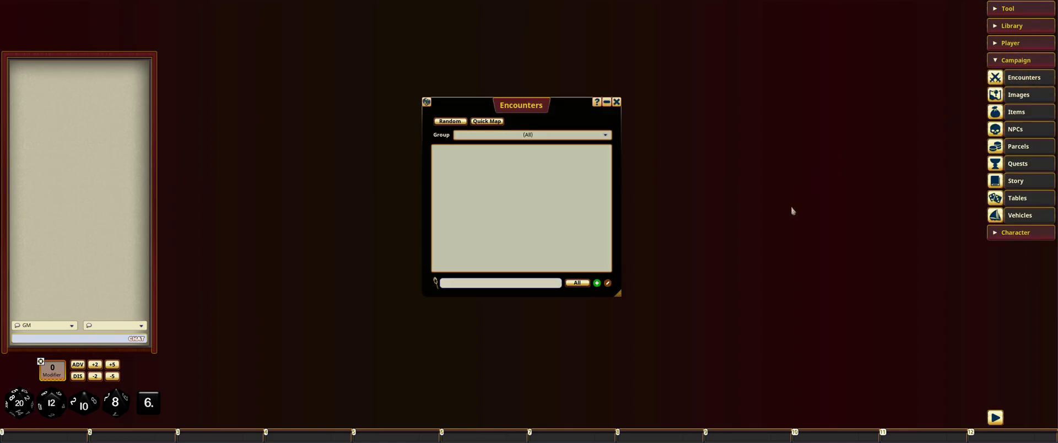
pyautogui.click(598, 285)
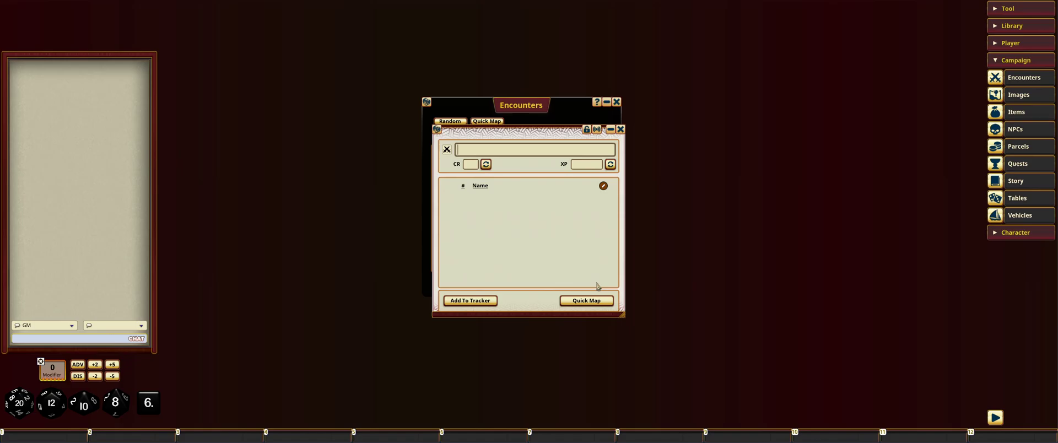
pyautogui.moveTo(540, 143); pyautogui.dragTo(325, 113)
pyautogui.write('Goblin Lo')
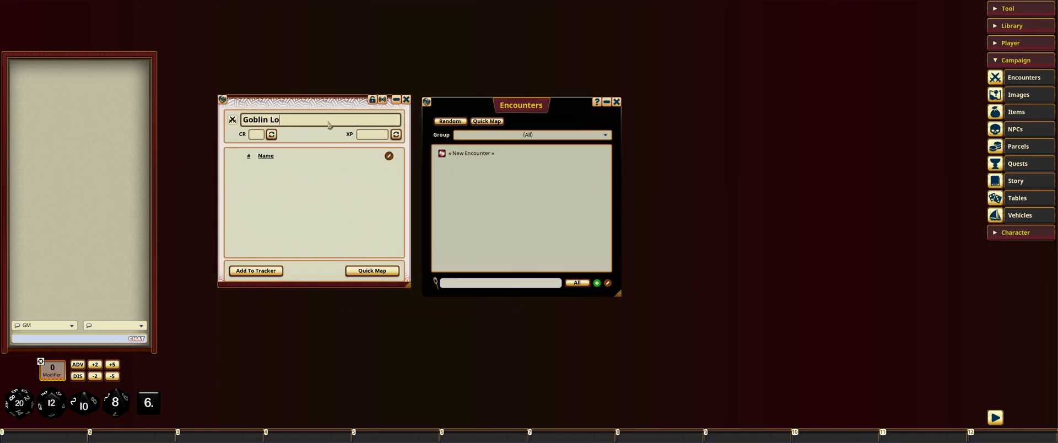
pyautogui.write('okouts')
pyautogui.press('Home')
pyautogui.write('Encounter 1:')
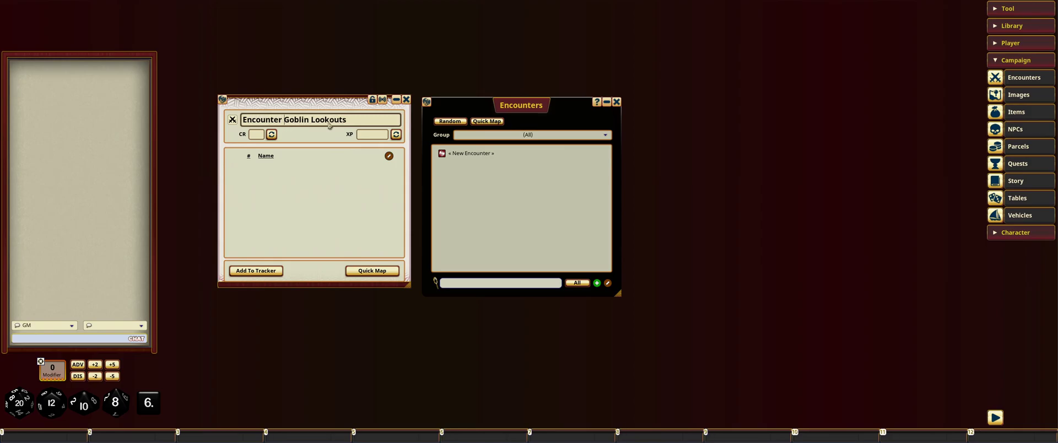
pyautogui.moveTo(341, 102); pyautogui.dragTo(331, 104)
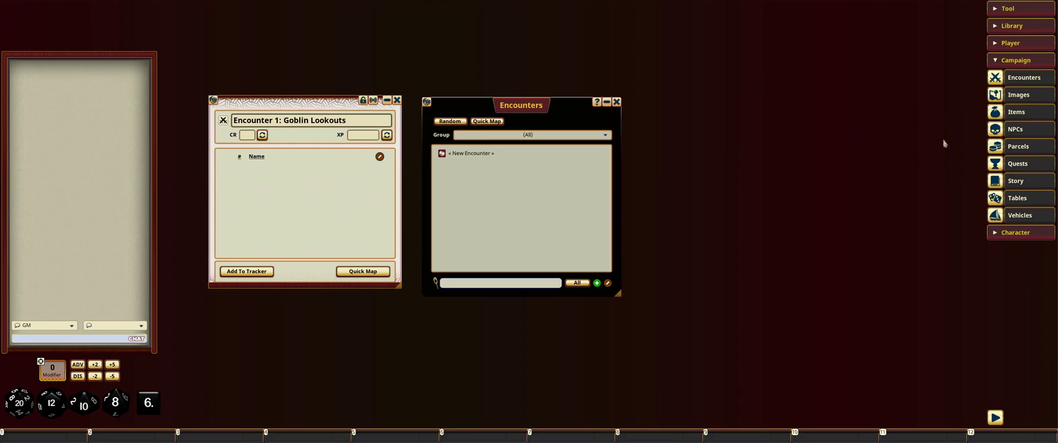
# Step: Open the campaign NPC list and the module library, and arrange them beside the encounter record
pyautogui.click(1016, 129)
pyautogui.moveTo(428, 32); pyautogui.dragTo(544, 40)
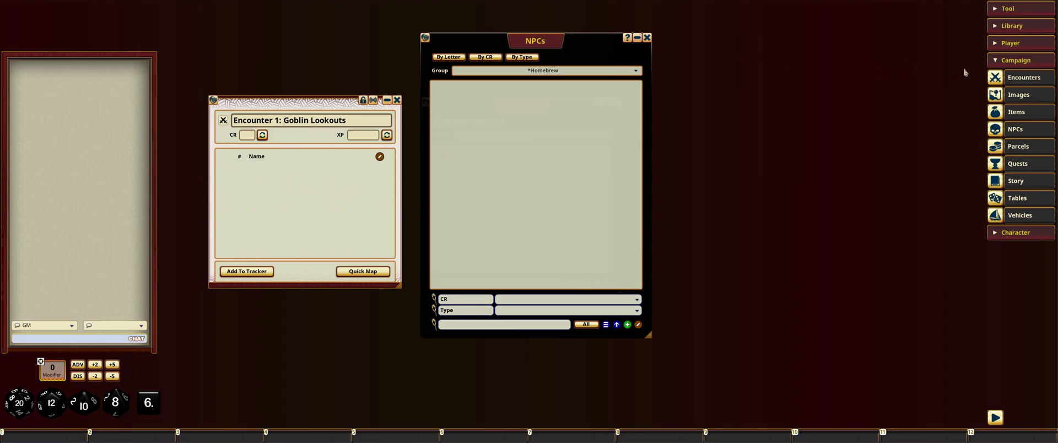
pyautogui.click(1018, 32)
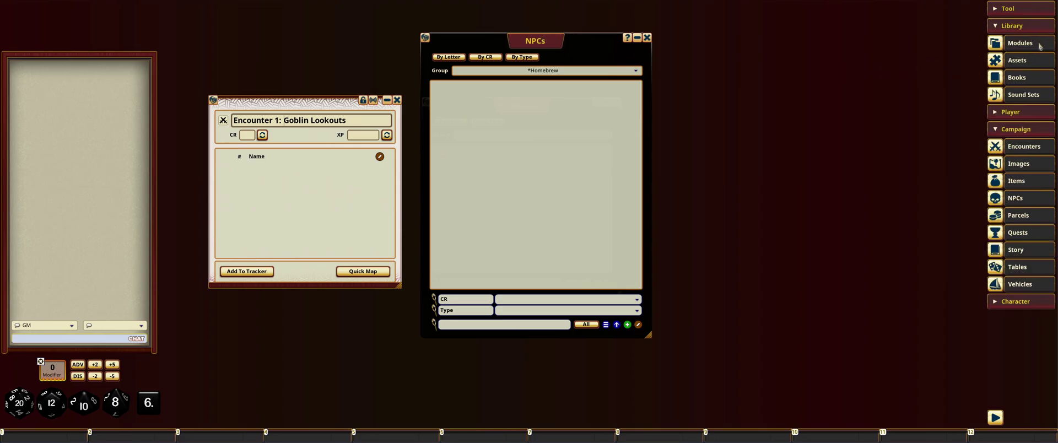
pyautogui.click(1039, 43)
pyautogui.moveTo(299, 41); pyautogui.dragTo(855, 69)
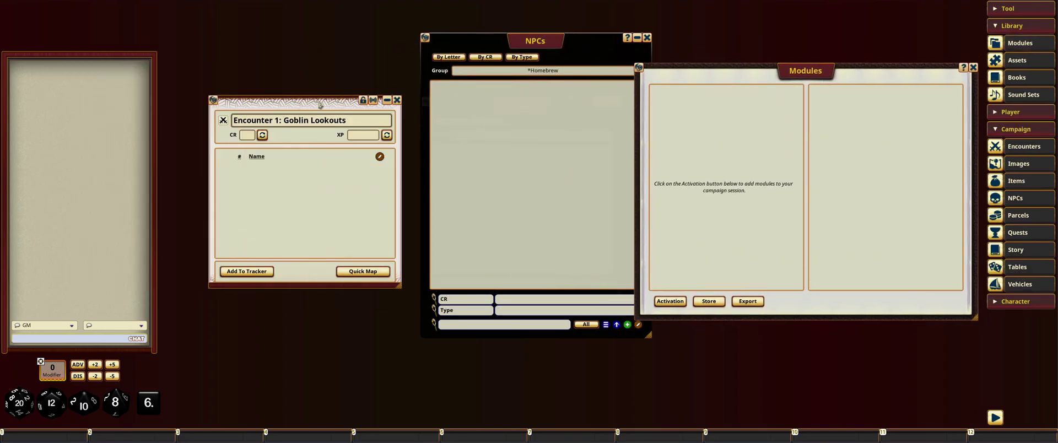
pyautogui.moveTo(311, 102); pyautogui.dragTo(272, 101)
pyautogui.moveTo(529, 39); pyautogui.dragTo(500, 42)
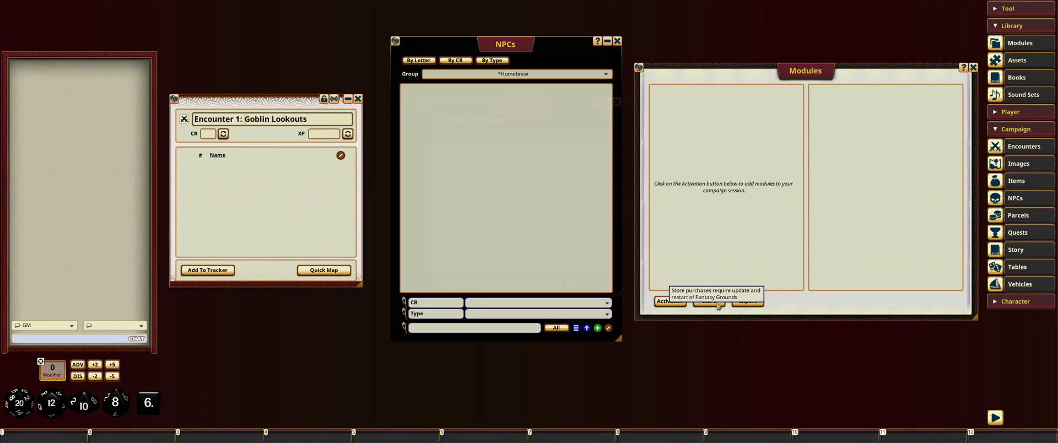
# Step: Search the module activation list for "flee" and load the Flee, Mortals! - GM module
pyautogui.click(666, 302)
pyautogui.moveTo(505, 28); pyautogui.dragTo(813, 78)
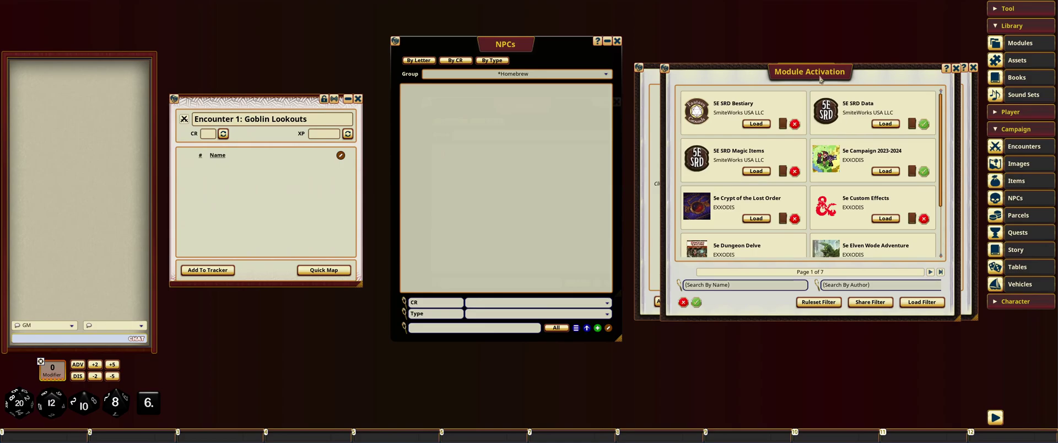
pyautogui.click(756, 285)
pyautogui.write('flee')
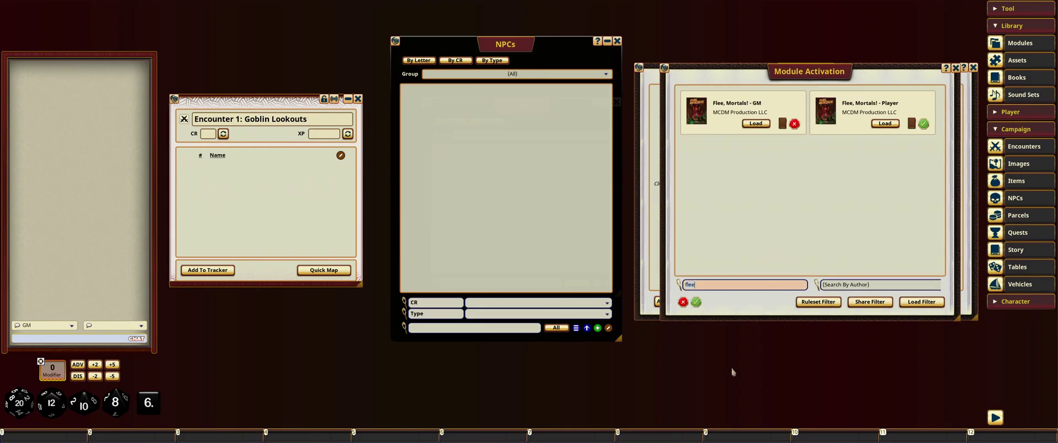
pyautogui.click(764, 124)
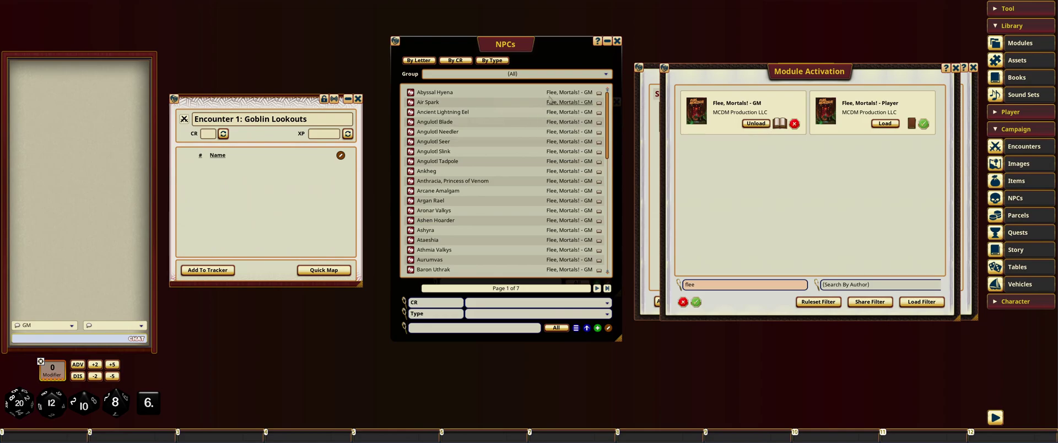
# Step: Filter the NPC list to the Flee, Mortals! - GM group and search it for "goblin"
pyautogui.click(480, 75)
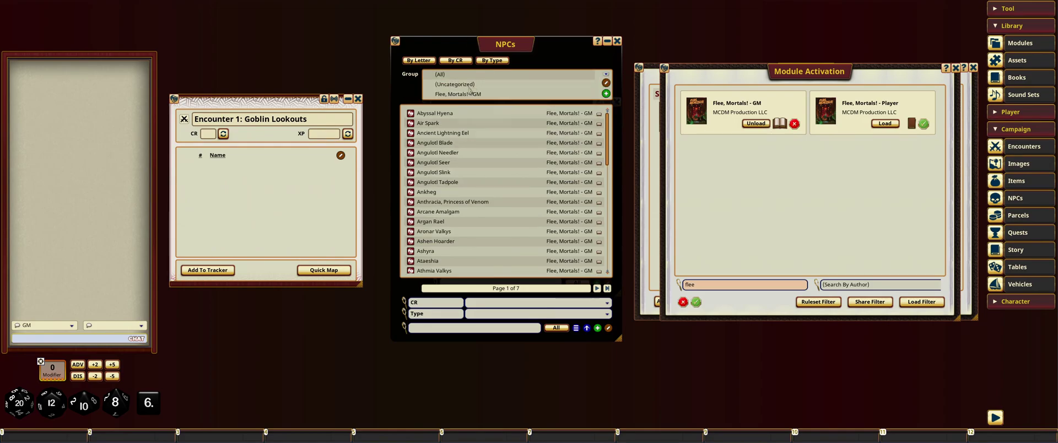
pyautogui.click(470, 86)
pyautogui.click(479, 76)
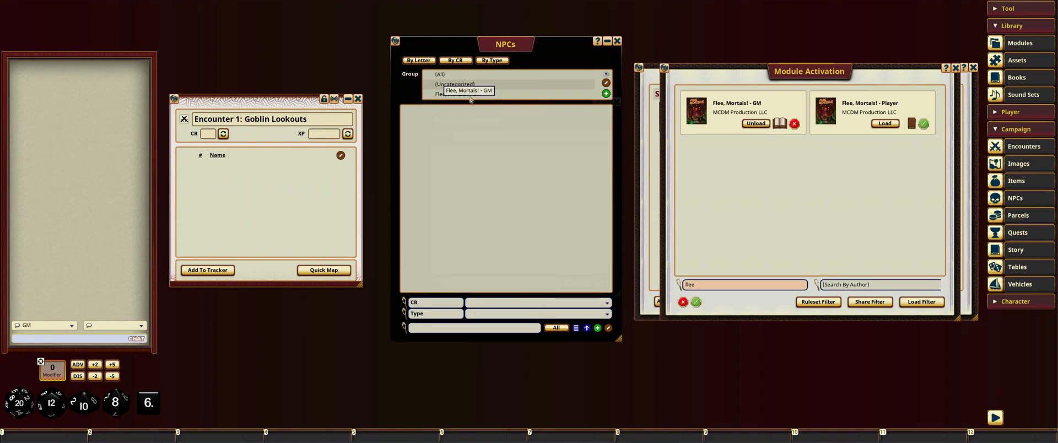
pyautogui.click(484, 94)
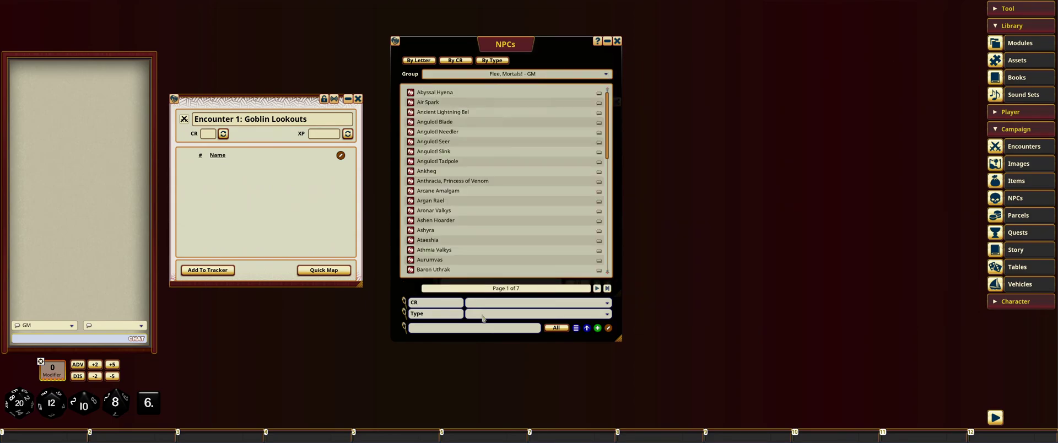
pyautogui.click(482, 328)
pyautogui.write('goblin m')
pyautogui.press('BackSpace')
pyautogui.press('BackSpace')
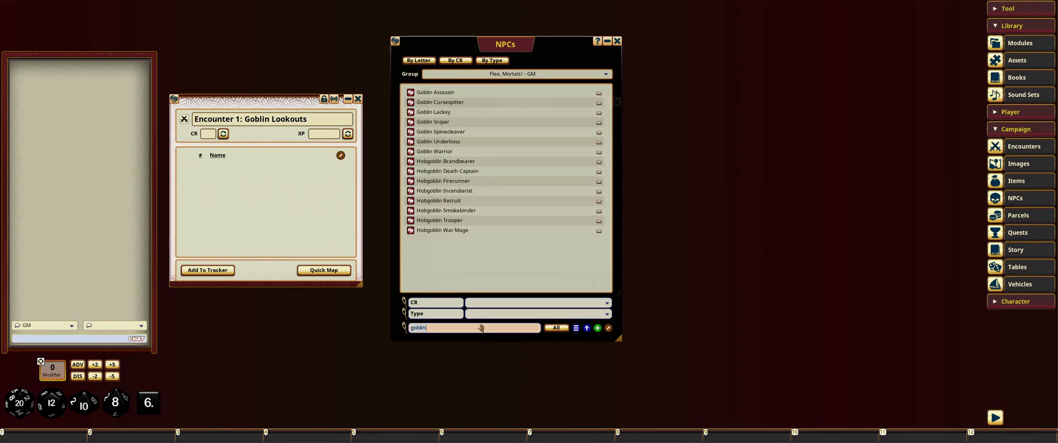
# Step: Add the Goblin Lackey to the encounter with a count of 3 and rename the entry Goblin Minion
pyautogui.moveTo(412, 116); pyautogui.dragTo(233, 192)
pyautogui.scroll(2, 202, 168)
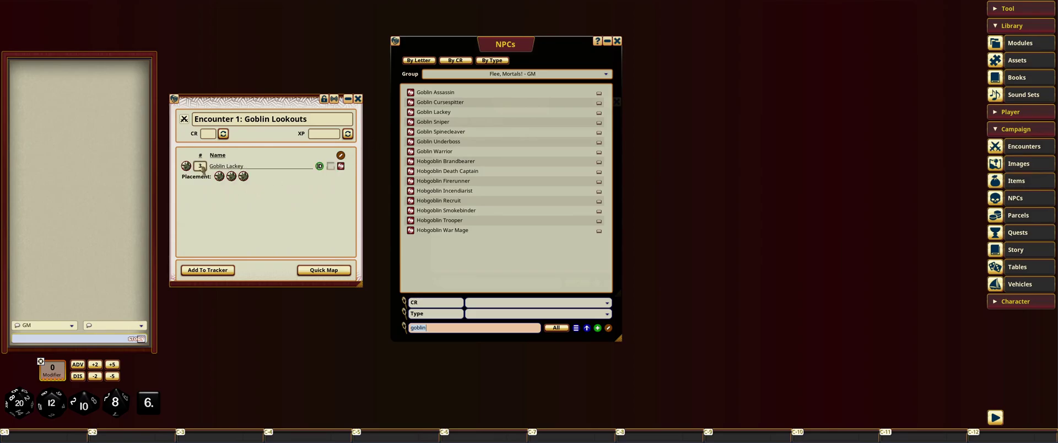
pyautogui.doubleClick(232, 167)
pyautogui.write('Minion')
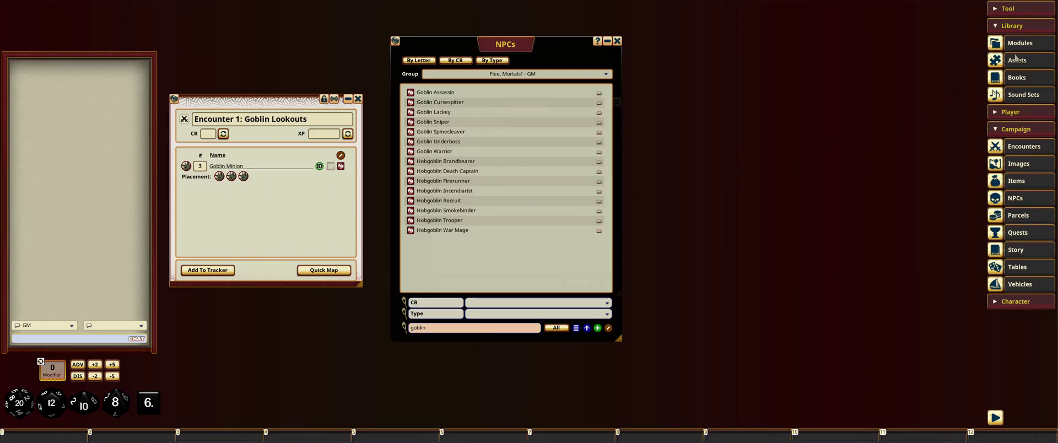
# Step: Search the token assets for "goblin" and assign a goblin token to the Goblin Minion entry
pyautogui.click(1016, 60)
pyautogui.click(717, 241)
pyautogui.write('a')
pyautogui.press('BackSpace')
pyautogui.write('goblin')
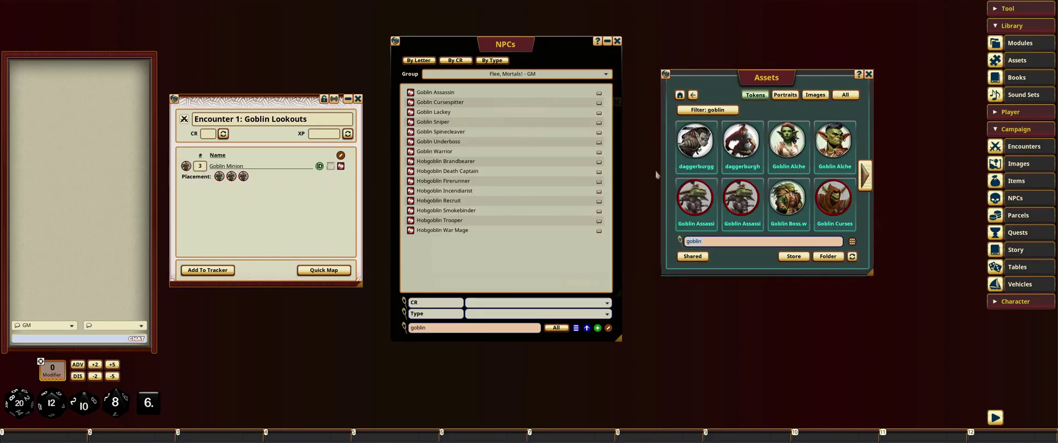
pyautogui.click(870, 76)
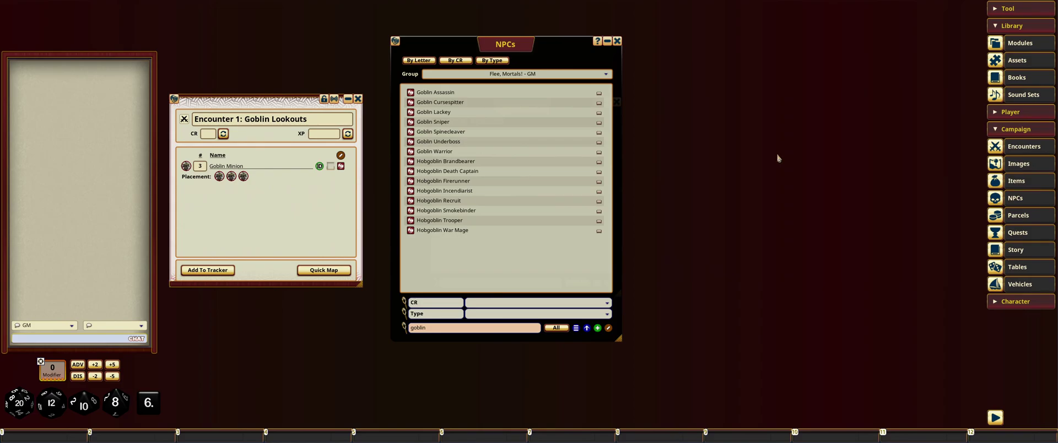
# Step: Set the Goblin Minion entry's faction to the red hostile one and mark the entry as unidentified
pyautogui.click(331, 167)
pyautogui.click(331, 167)
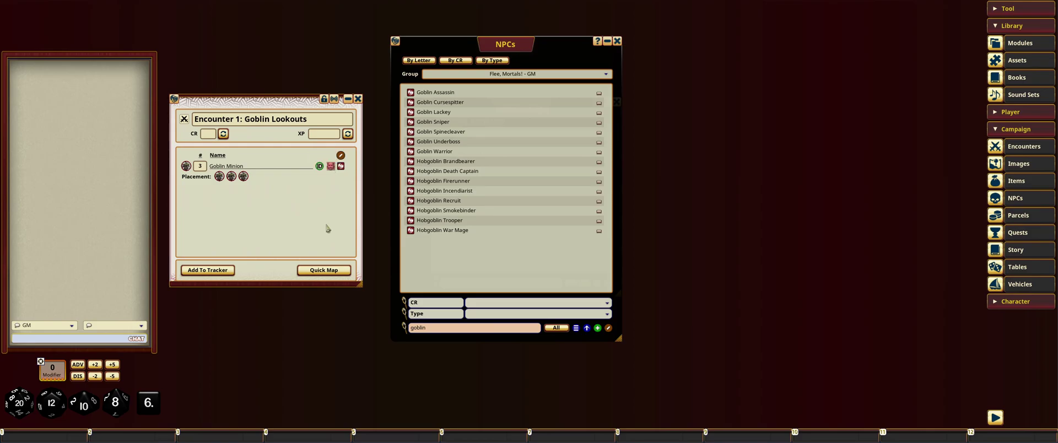
pyautogui.click(319, 166)
# Step: Search the module activation list for "monster", load the D&D Monster Manual module, and close the module windows
pyautogui.click(1020, 42)
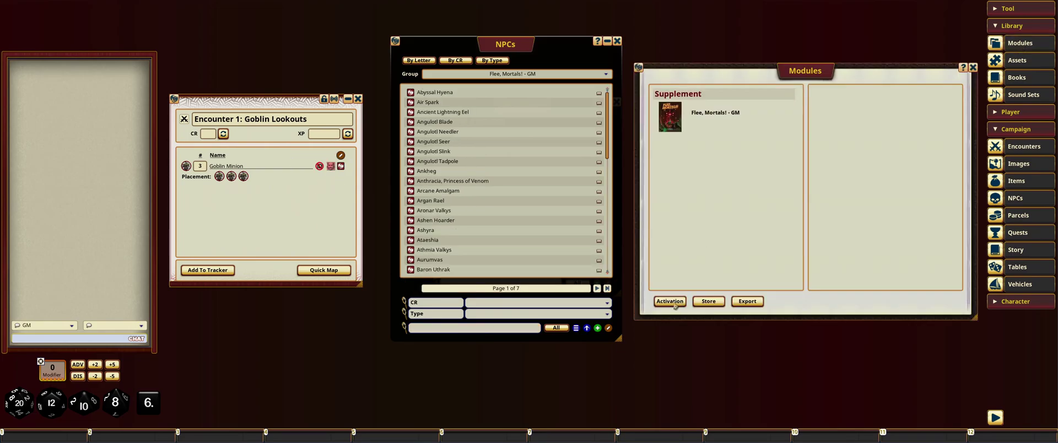
pyautogui.click(673, 304)
pyautogui.click(716, 286)
pyautogui.write('monster')
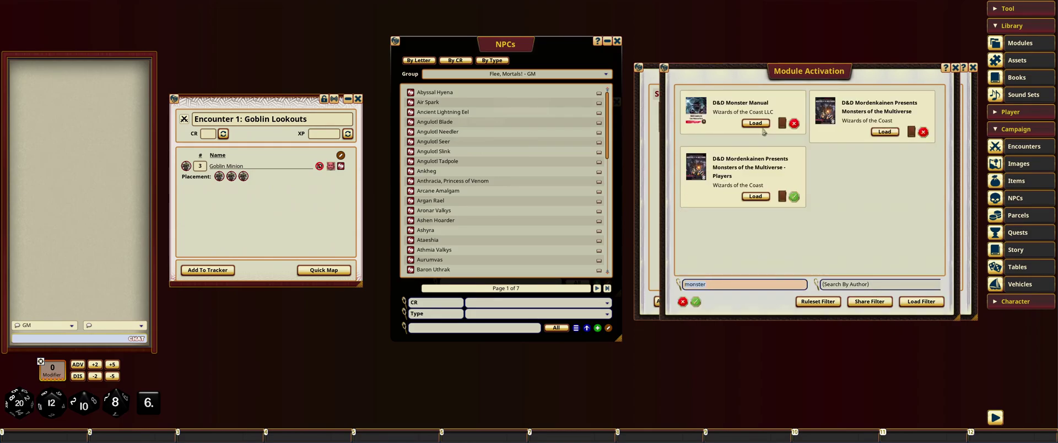
pyautogui.click(762, 128)
pyautogui.click(956, 68)
pyautogui.click(973, 67)
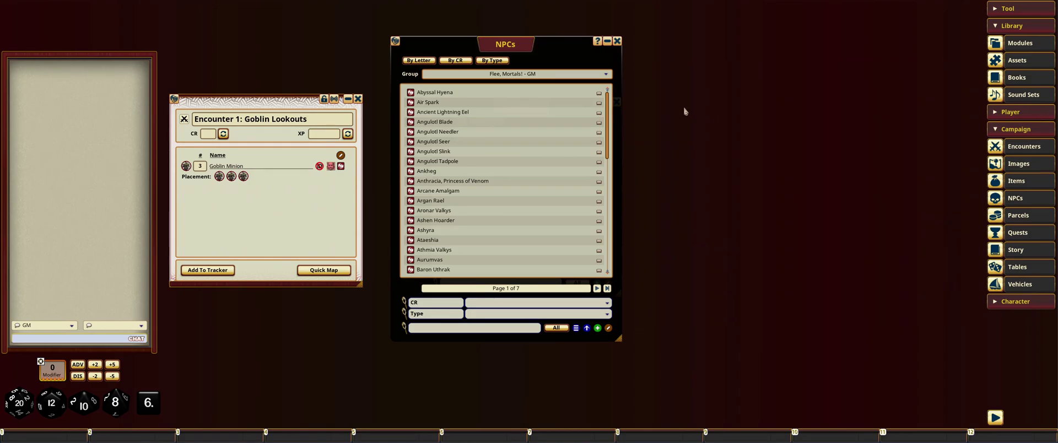
# Step: Filter the NPC list to the D&D Monster Manual group, search for "worg", and add the Worg to the encounter
pyautogui.click(606, 74)
pyautogui.click(479, 97)
pyautogui.click(454, 328)
pyautogui.write('worg')
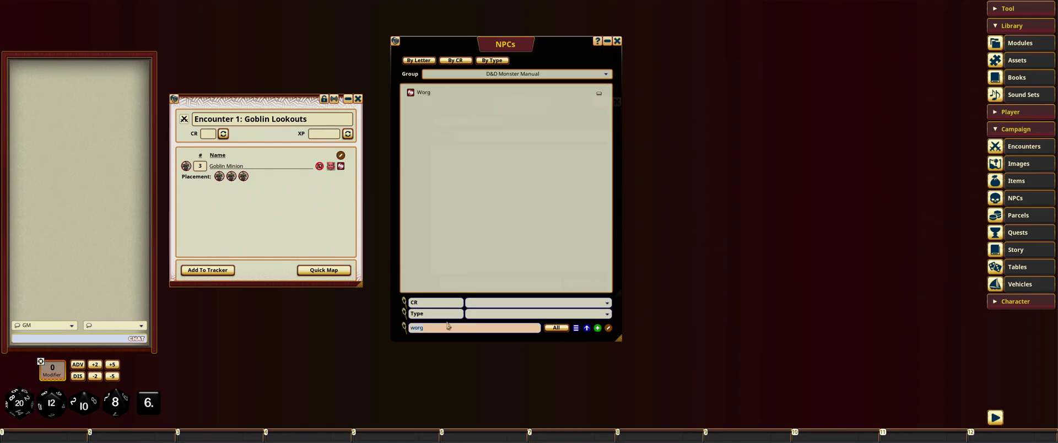
pyautogui.moveTo(411, 92); pyautogui.dragTo(228, 214)
# Step: Search the token assets for "worg" and assign a worg token to the Worg entry
pyautogui.click(1017, 60)
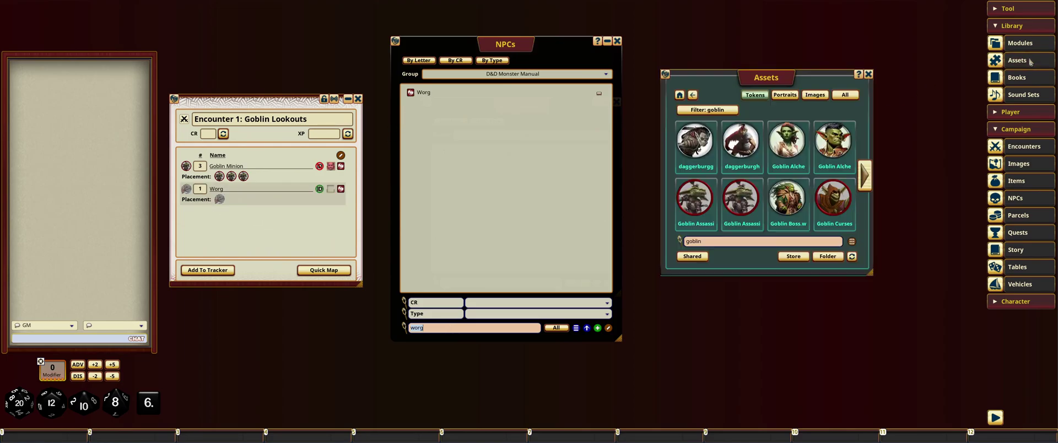
pyautogui.click(725, 242)
pyautogui.write('warg')
pyautogui.press('BackSpace')
pyautogui.press('BackSpace')
pyautogui.press('BackSpace')
pyautogui.write('org')
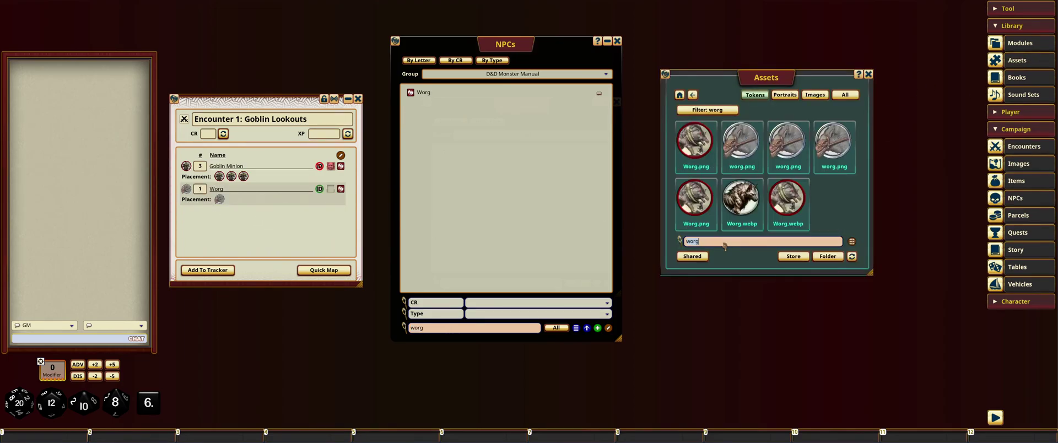
pyautogui.moveTo(187, 189); pyautogui.dragTo(187, 190)
pyautogui.click(870, 74)
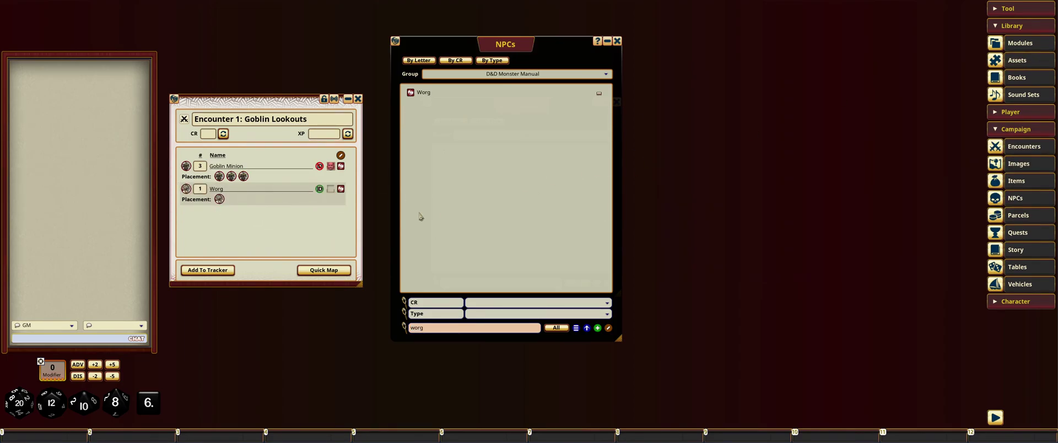
# Step: Rename the Worg entry to Worg Mount, then calculate the encounter's CR and lock the record
pyautogui.write('Mount')
pyautogui.click(223, 134)
pyautogui.click(324, 99)
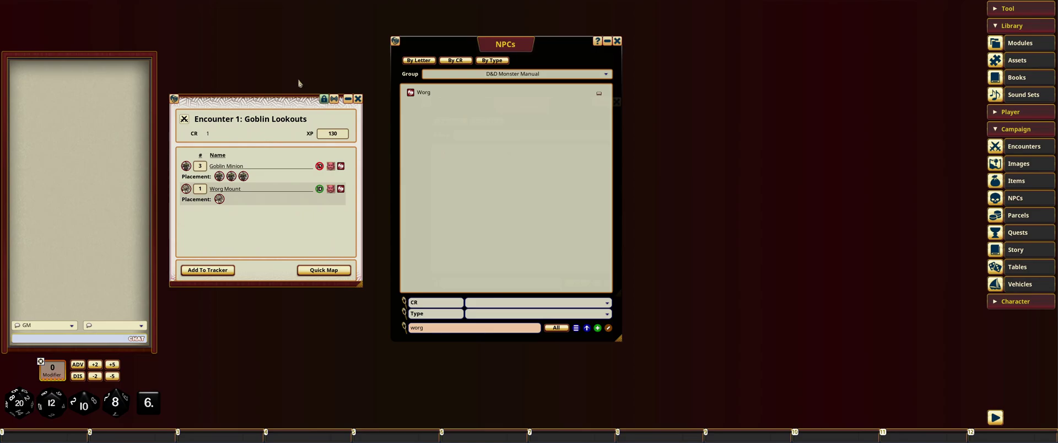
# Step: Close the NPC and encounter lists, and open the TheDelianTomb_CombatMap image beside the encounter record
pyautogui.click(617, 42)
pyautogui.click(617, 103)
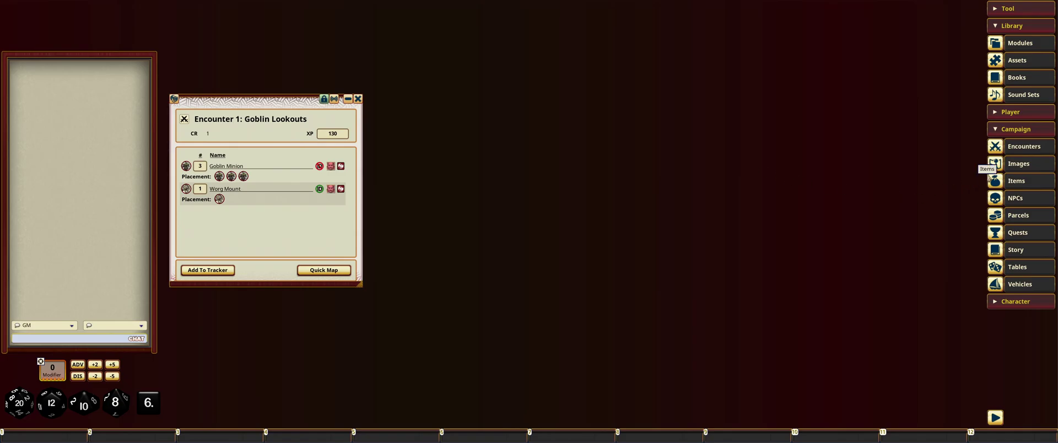
pyautogui.click(1018, 164)
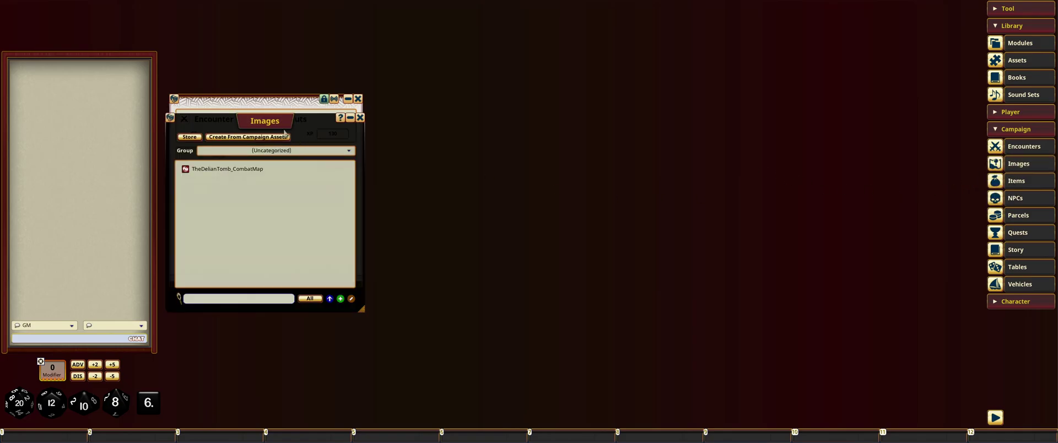
pyautogui.moveTo(285, 133); pyautogui.dragTo(558, 123)
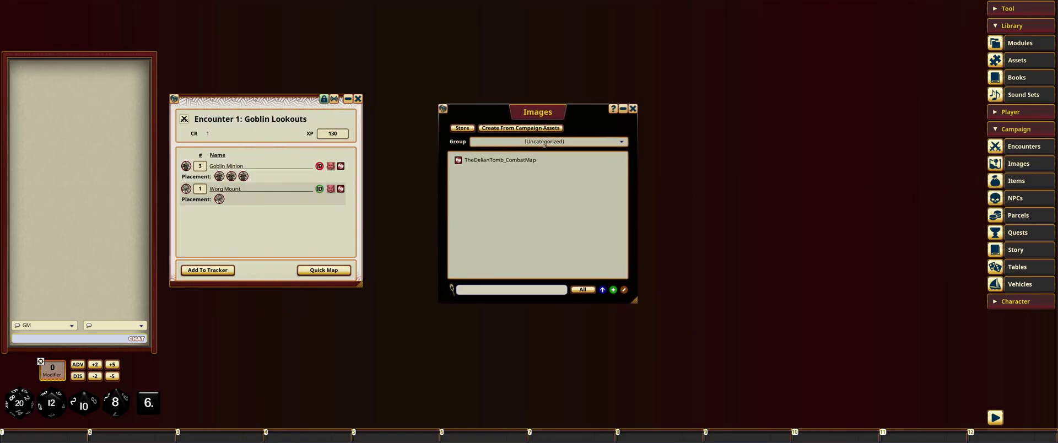
pyautogui.click(518, 166)
pyautogui.moveTo(520, 30); pyautogui.dragTo(572, 24)
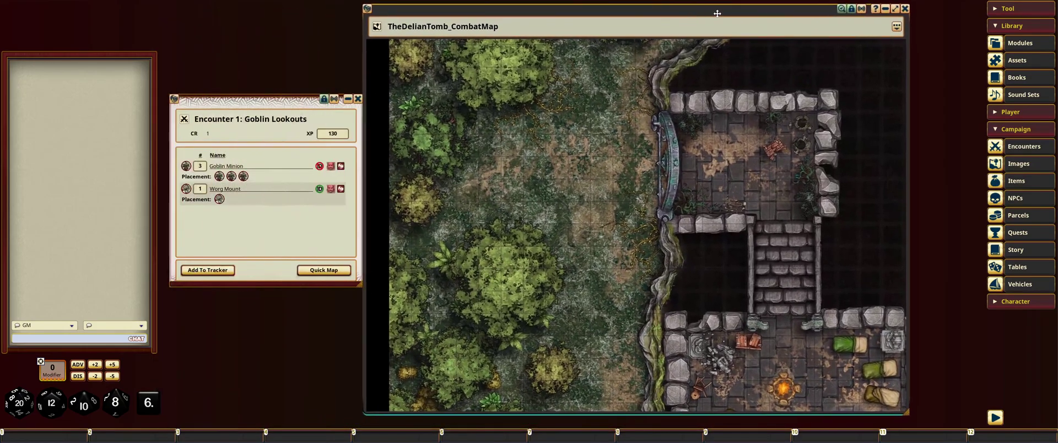
pyautogui.moveTo(717, 12); pyautogui.dragTo(724, 18)
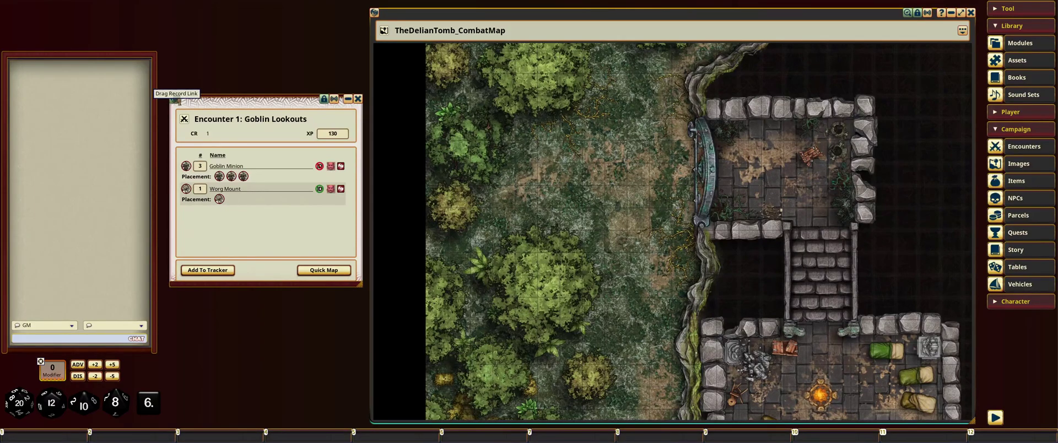
# Step: Pin the Goblin Lookouts encounter record to the clearing outside the tomb entrance, close the record and reopen it from the pin
pyautogui.moveTo(319, 114); pyautogui.dragTo(604, 167)
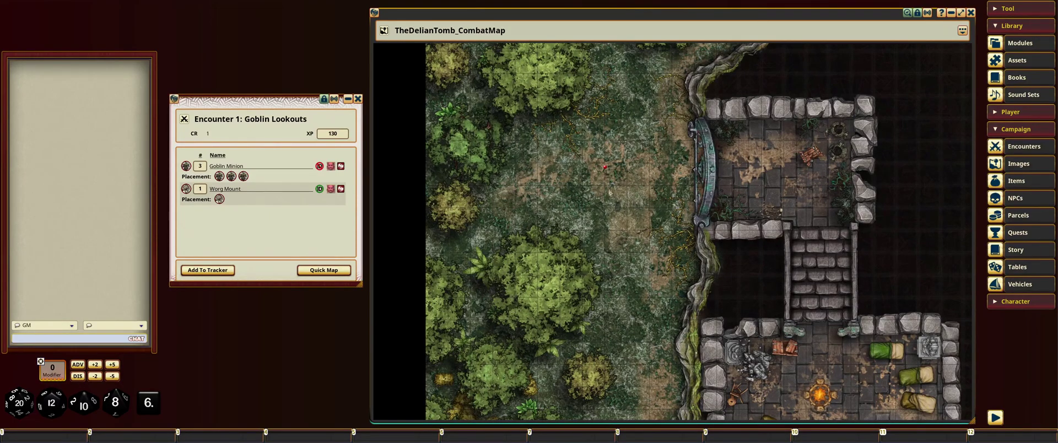
pyautogui.click(358, 99)
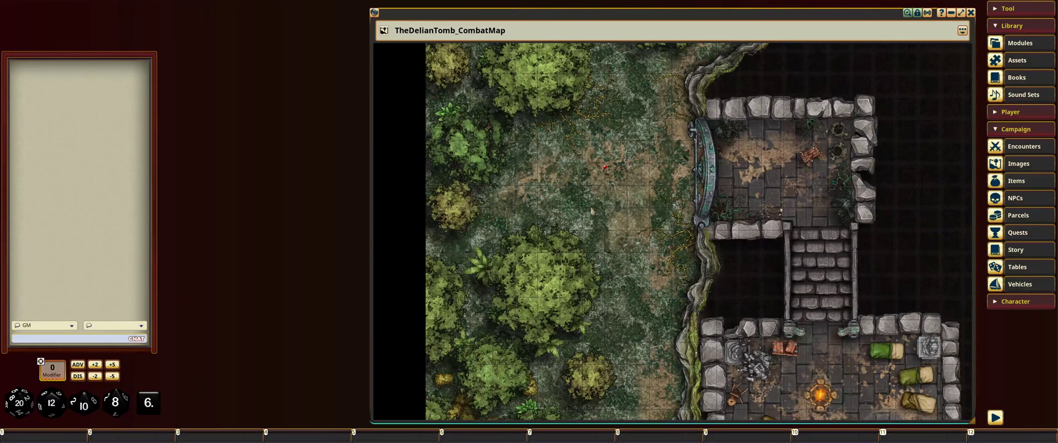
pyautogui.doubleClick(604, 167)
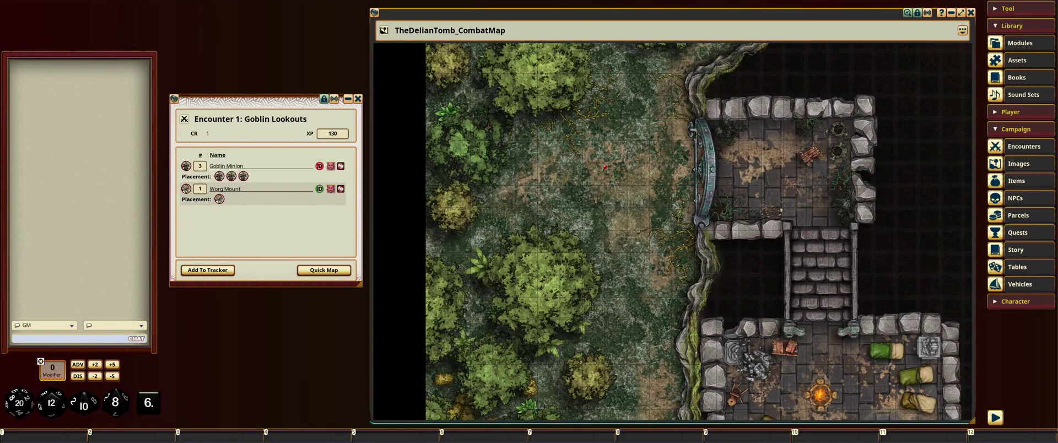
# Step: Place the three Goblin Minions and the Worg Mount in the clearing outside the tomb, with one goblin on the worg
pyautogui.moveTo(594, 200); pyautogui.dragTo(595, 203)
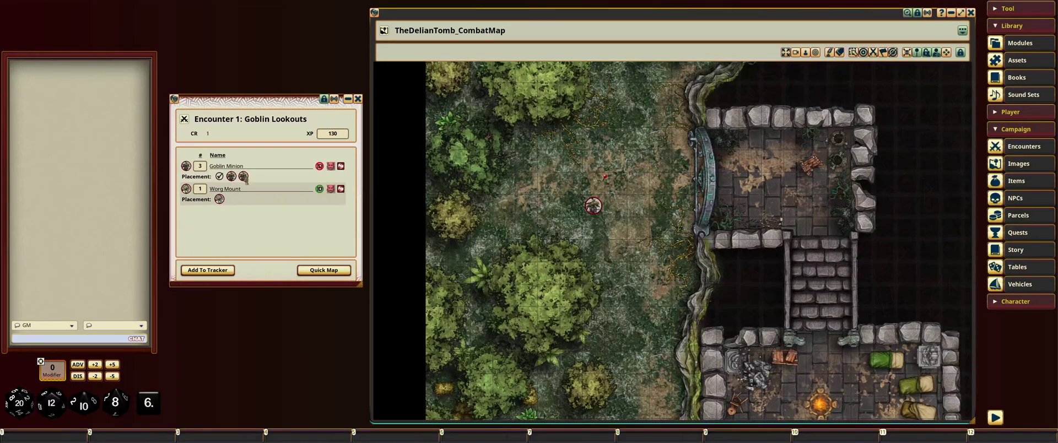
pyautogui.moveTo(272, 178); pyautogui.dragTo(639, 136)
pyautogui.scroll(3, 598, 173)
pyautogui.scroll(2, 600, 174)
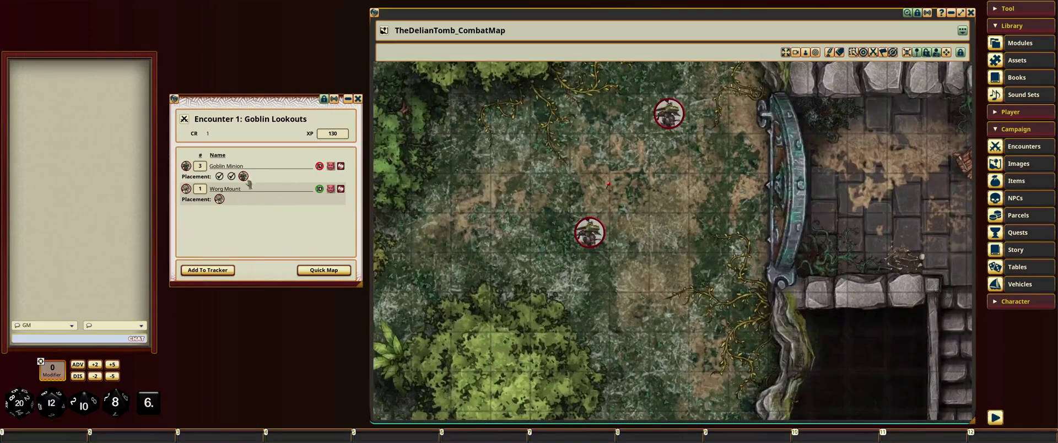
pyautogui.moveTo(294, 198); pyautogui.dragTo(669, 351)
pyautogui.moveTo(219, 199); pyautogui.dragTo(649, 212)
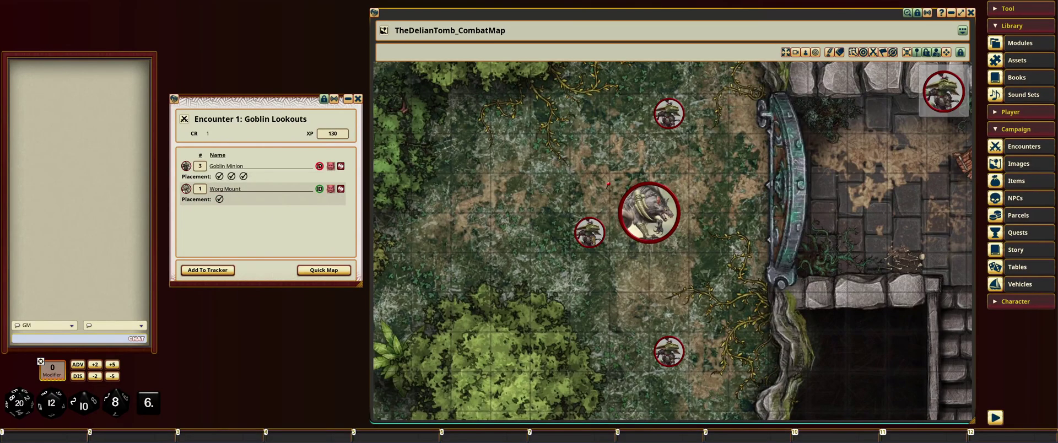
pyautogui.moveTo(589, 232); pyautogui.dragTo(629, 194)
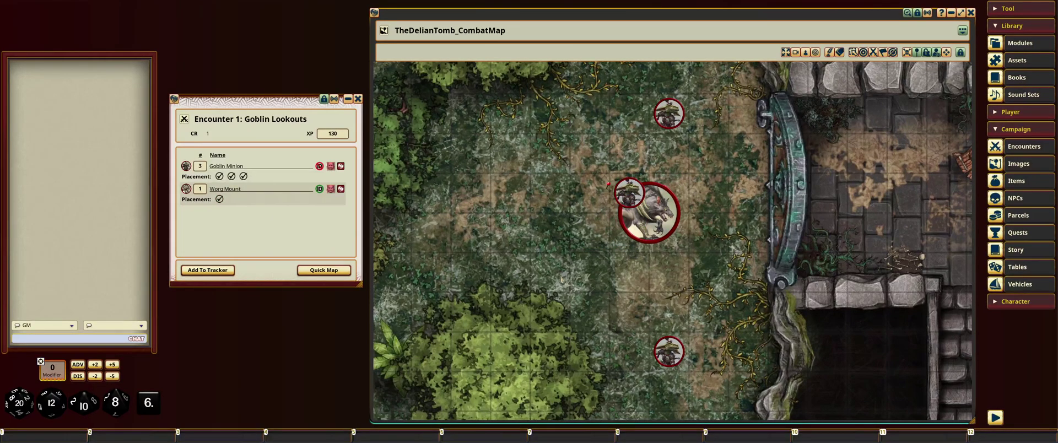
# Step: Reopen the Goblin Lookouts encounter from its map pin, add it to the Combat Tracker, and enlarge the tracker
pyautogui.click(358, 99)
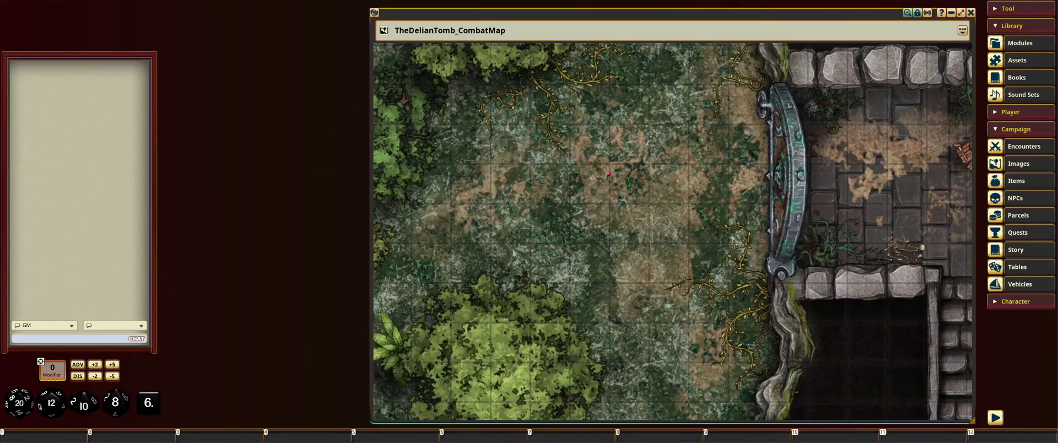
pyautogui.doubleClick(609, 175)
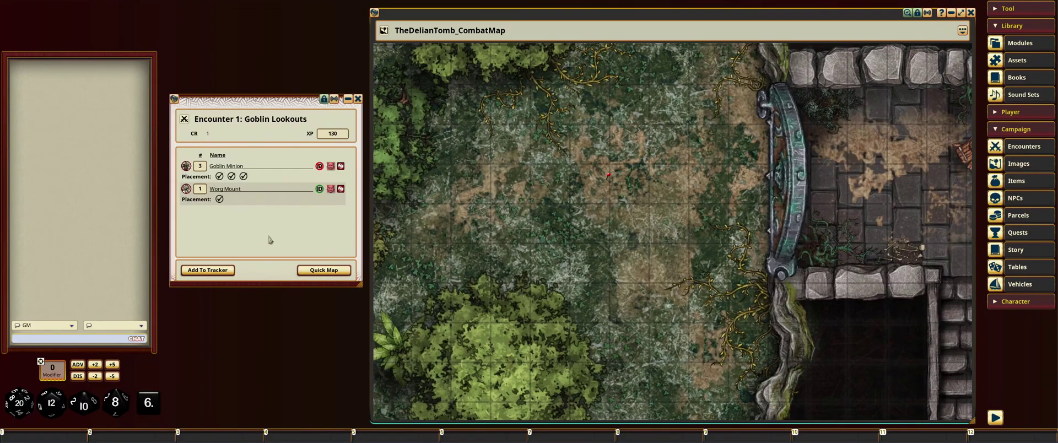
pyautogui.click(223, 271)
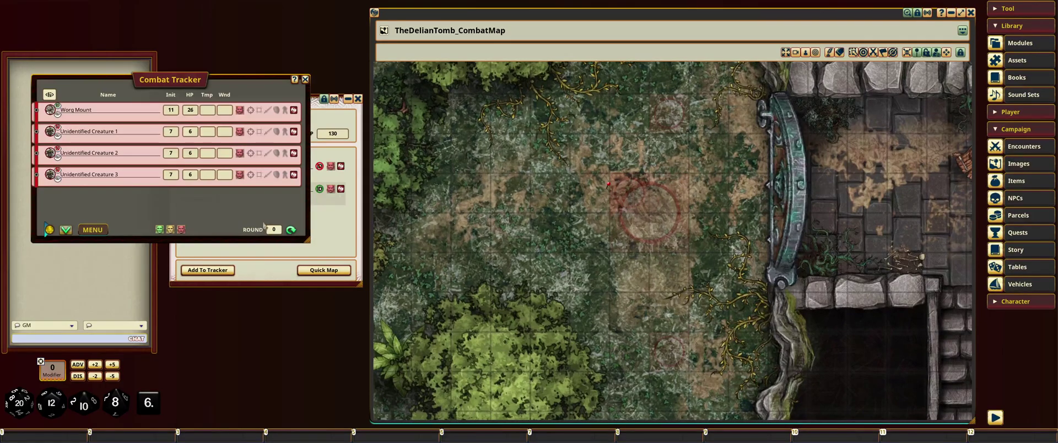
pyautogui.moveTo(248, 214); pyautogui.dragTo(307, 213)
pyautogui.moveTo(351, 241); pyautogui.dragTo(349, 303)
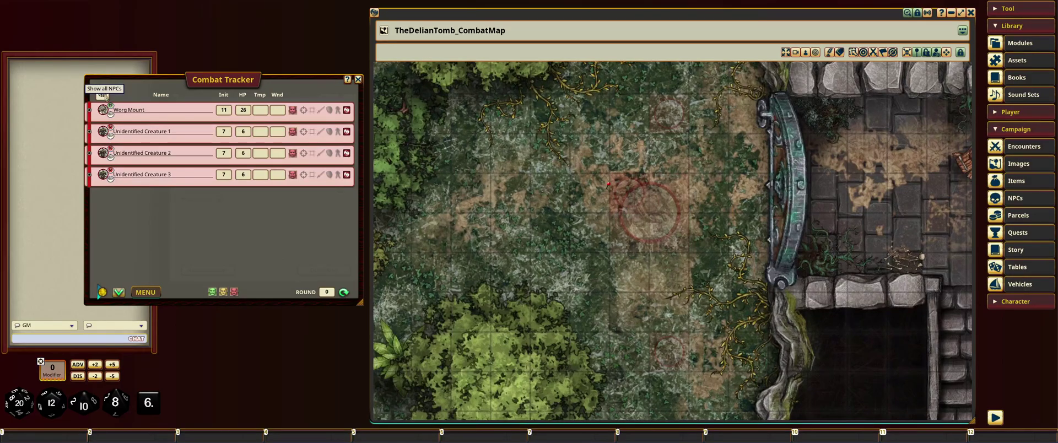
# Step: Show all NPCs on the map and shift the mounted worg one square toward the tomb door, with its goblin rider on top
pyautogui.click(104, 97)
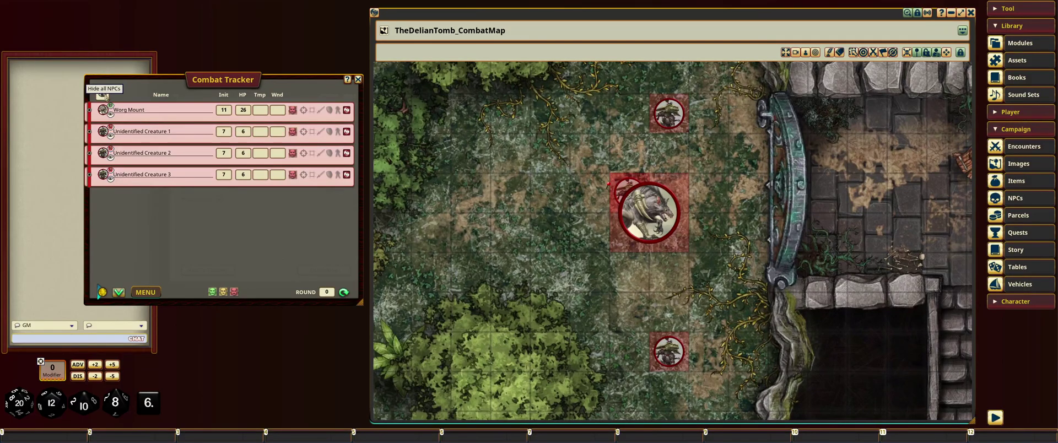
pyautogui.moveTo(621, 210); pyautogui.dragTo(696, 221)
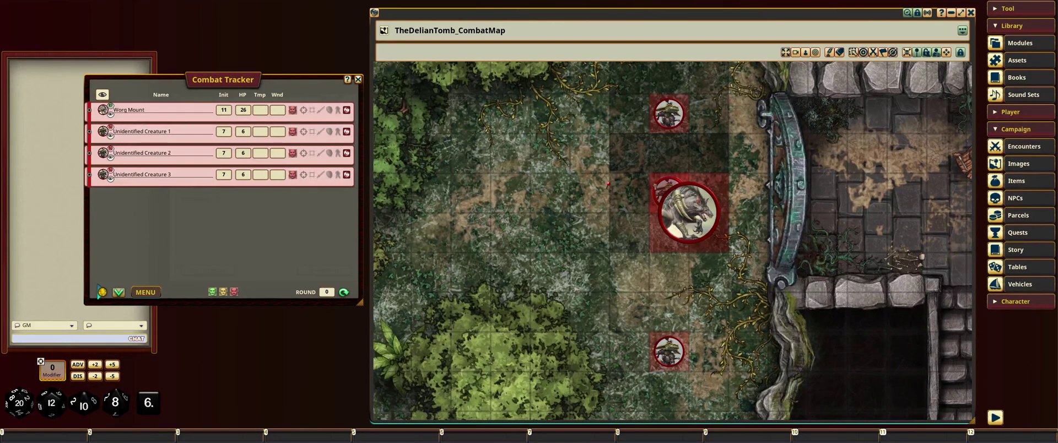
pyautogui.click(662, 191)
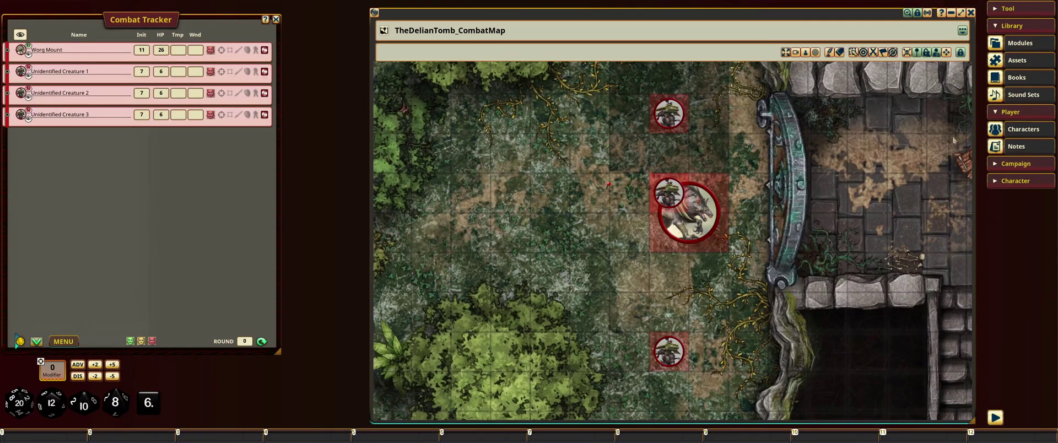
# Step: Add the characters Kaz, Bayran, Reeva and Yemisi to the Combat Tracker and close the character selection
pyautogui.click(1024, 130)
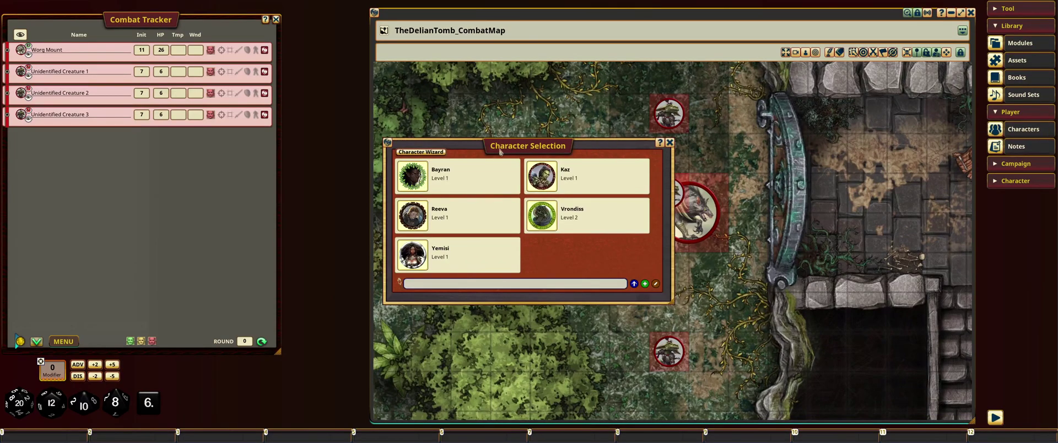
pyautogui.moveTo(502, 151); pyautogui.dragTo(408, 140)
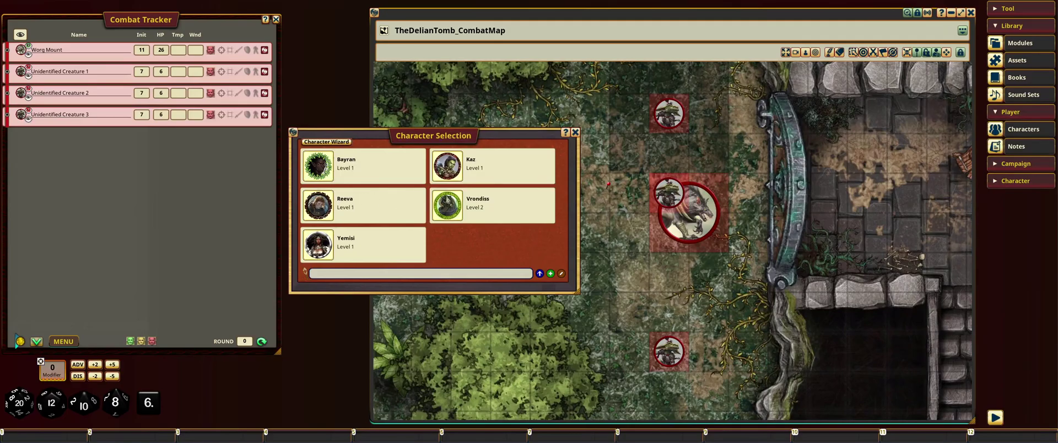
pyautogui.moveTo(454, 175); pyautogui.dragTo(199, 194)
pyautogui.moveTo(313, 168); pyautogui.dragTo(183, 200)
pyautogui.moveTo(322, 211); pyautogui.dragTo(197, 227)
pyautogui.moveTo(318, 249); pyautogui.dragTo(144, 244)
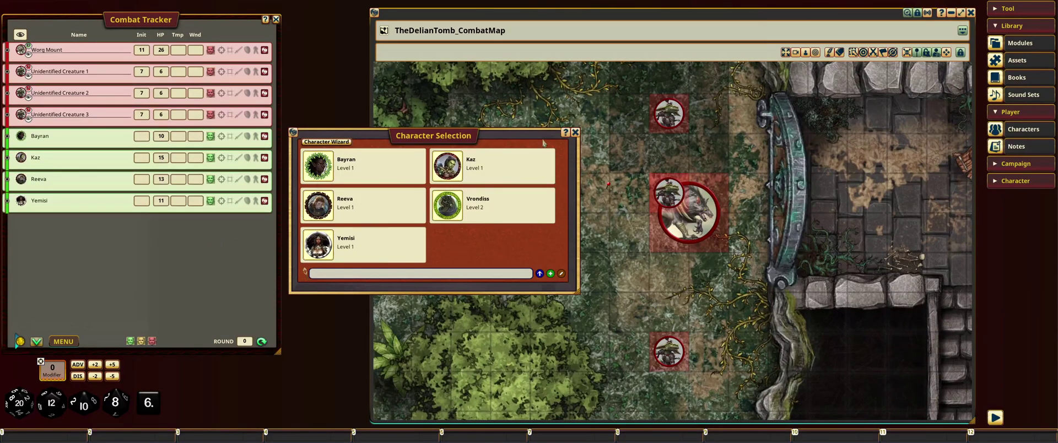
pyautogui.click(575, 133)
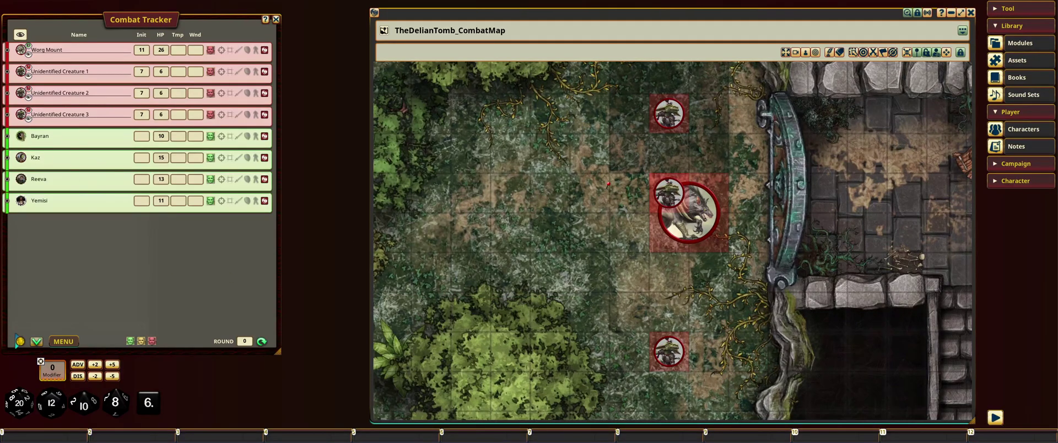
# Step: Place the Bayran, Kaz, Reeva and Yemisi tokens in the clearing facing the goblins, then close the Combat Tracker
pyautogui.moveTo(21, 136); pyautogui.dragTo(511, 153)
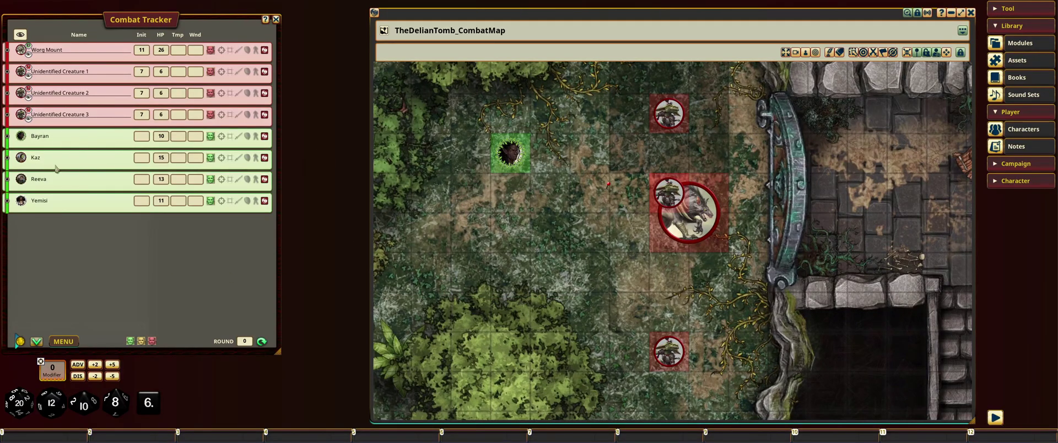
pyautogui.moveTo(21, 157); pyautogui.dragTo(550, 232)
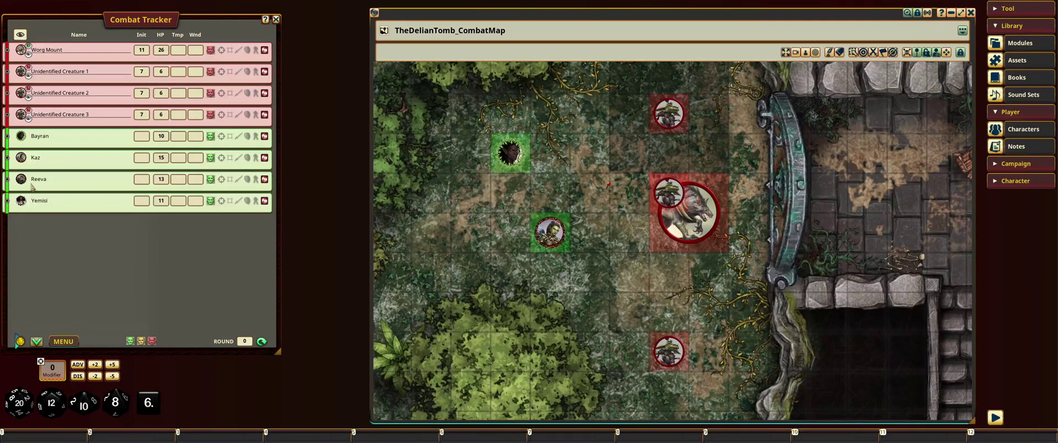
pyautogui.moveTo(226, 220); pyautogui.dragTo(471, 232)
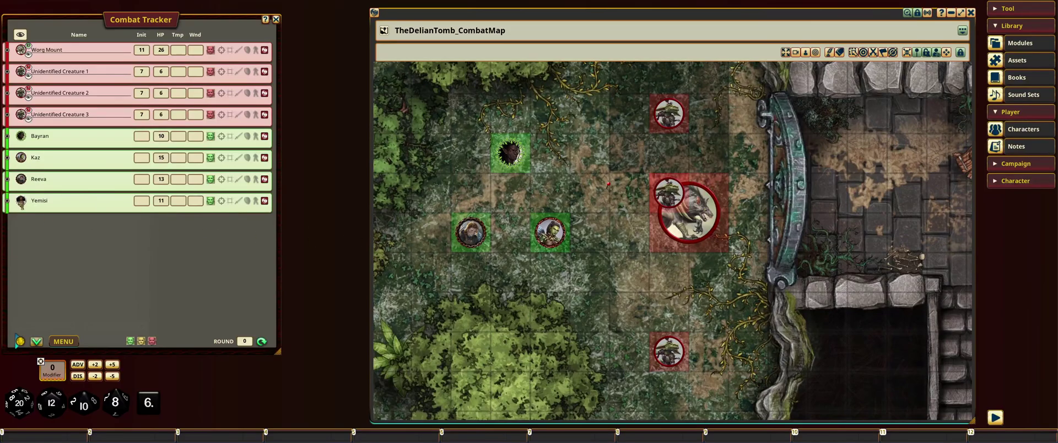
pyautogui.moveTo(21, 200); pyautogui.dragTo(510, 272)
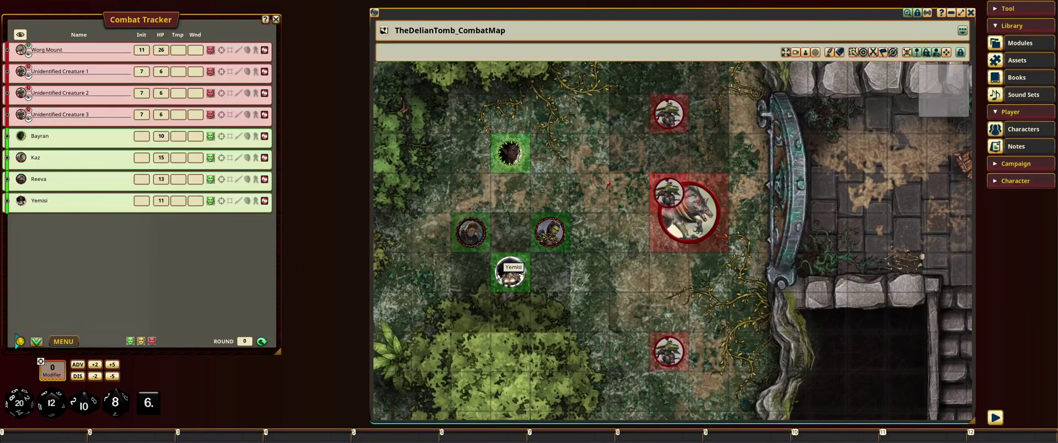
pyautogui.click(277, 19)
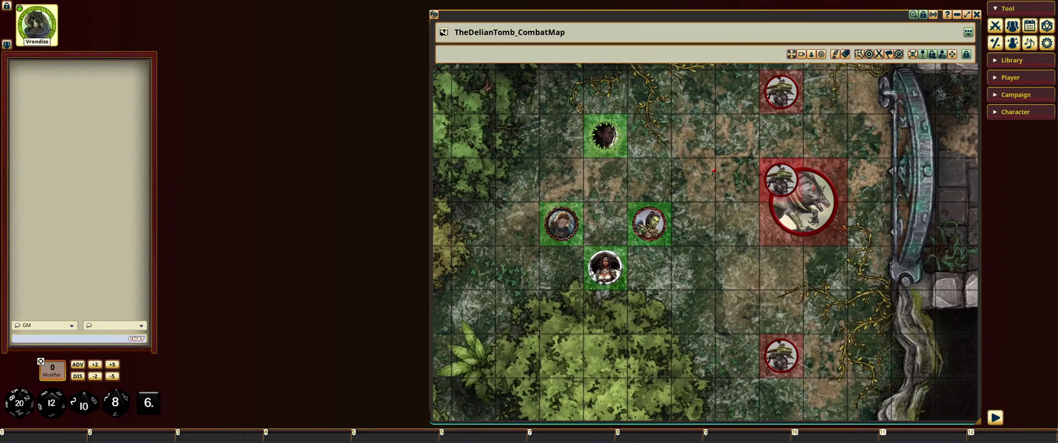
# Step: Try to place the Vrondiss character on the combat map near the party
pyautogui.moveTo(37, 25); pyautogui.dragTo(517, 180)
pyautogui.click(478, 153)
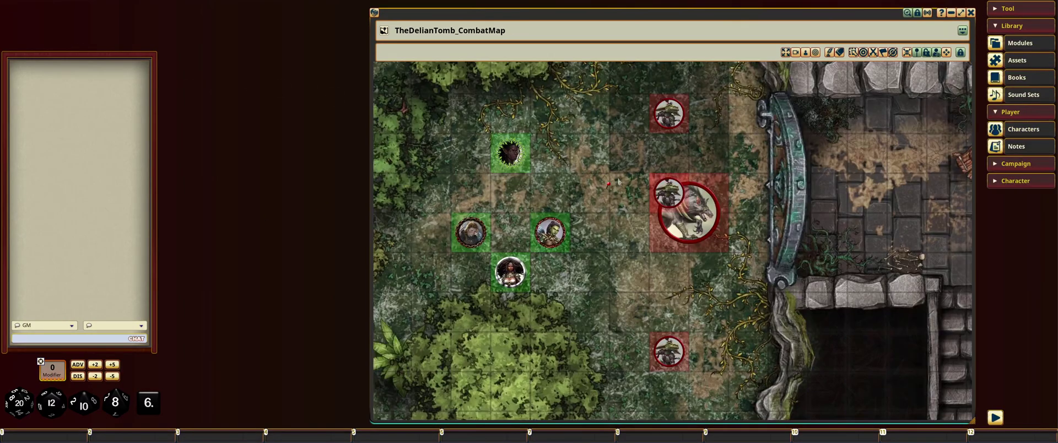
pyautogui.scroll(-2, 619, 193)
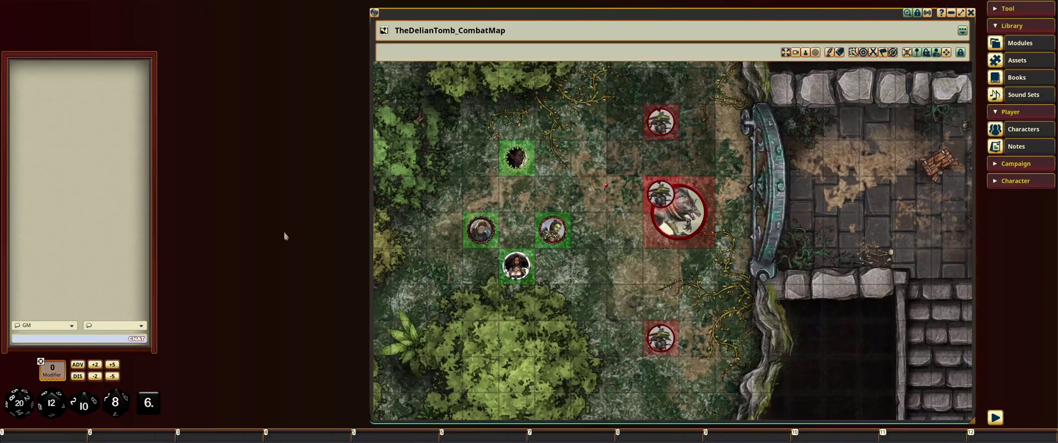